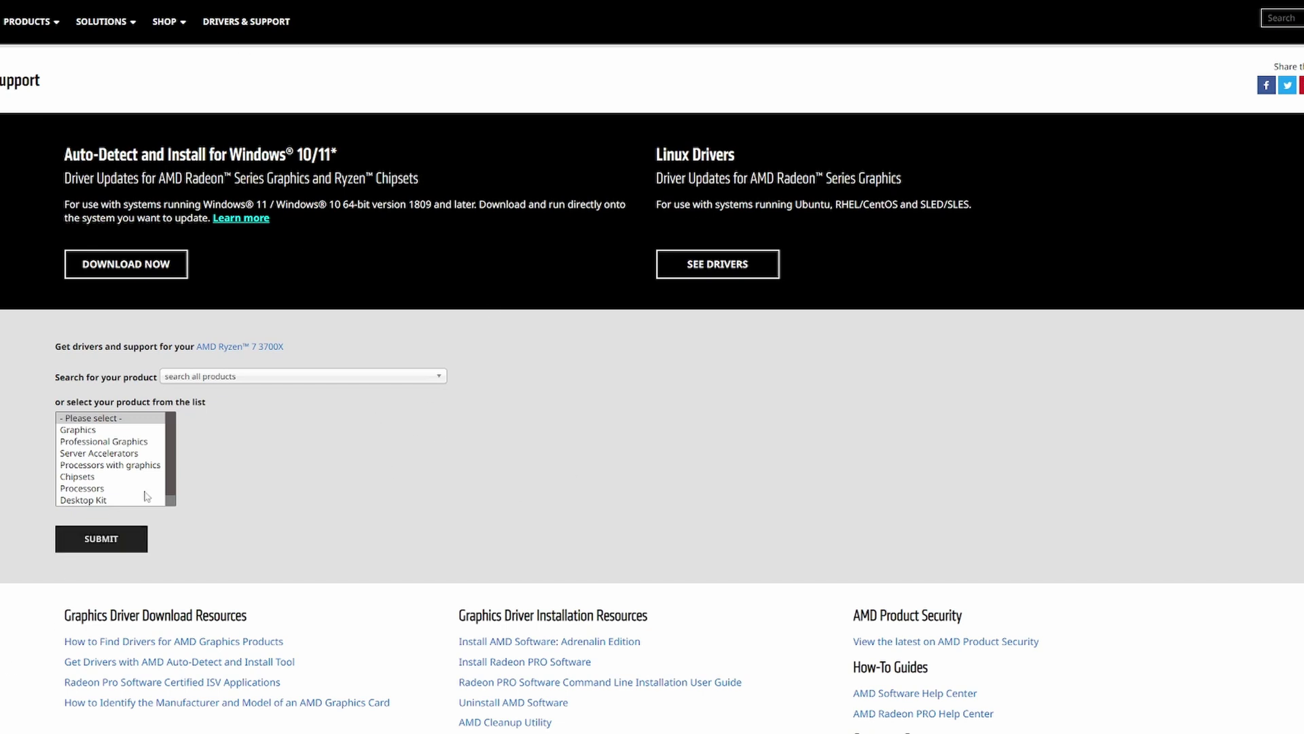
Select Chipsets, then AMD Socket AM4, then B550 in the product selector
left_click(95, 477)
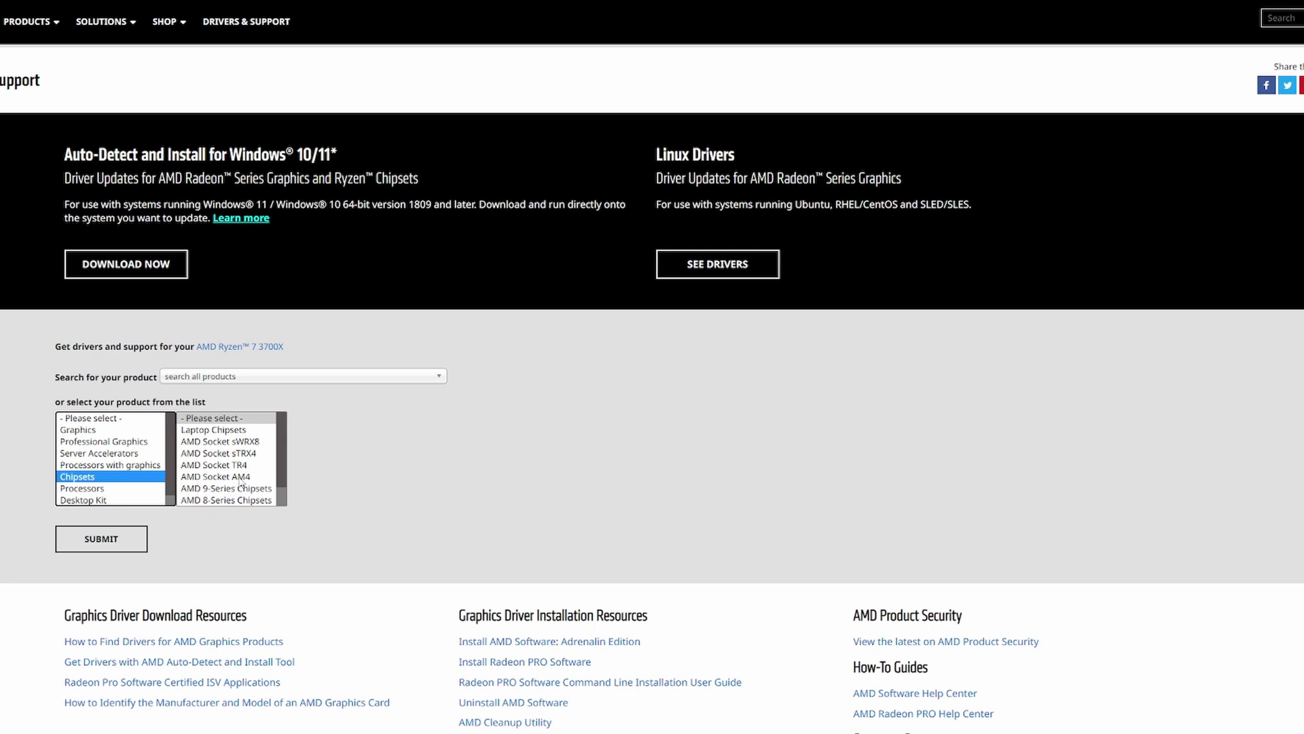
left_click(239, 478)
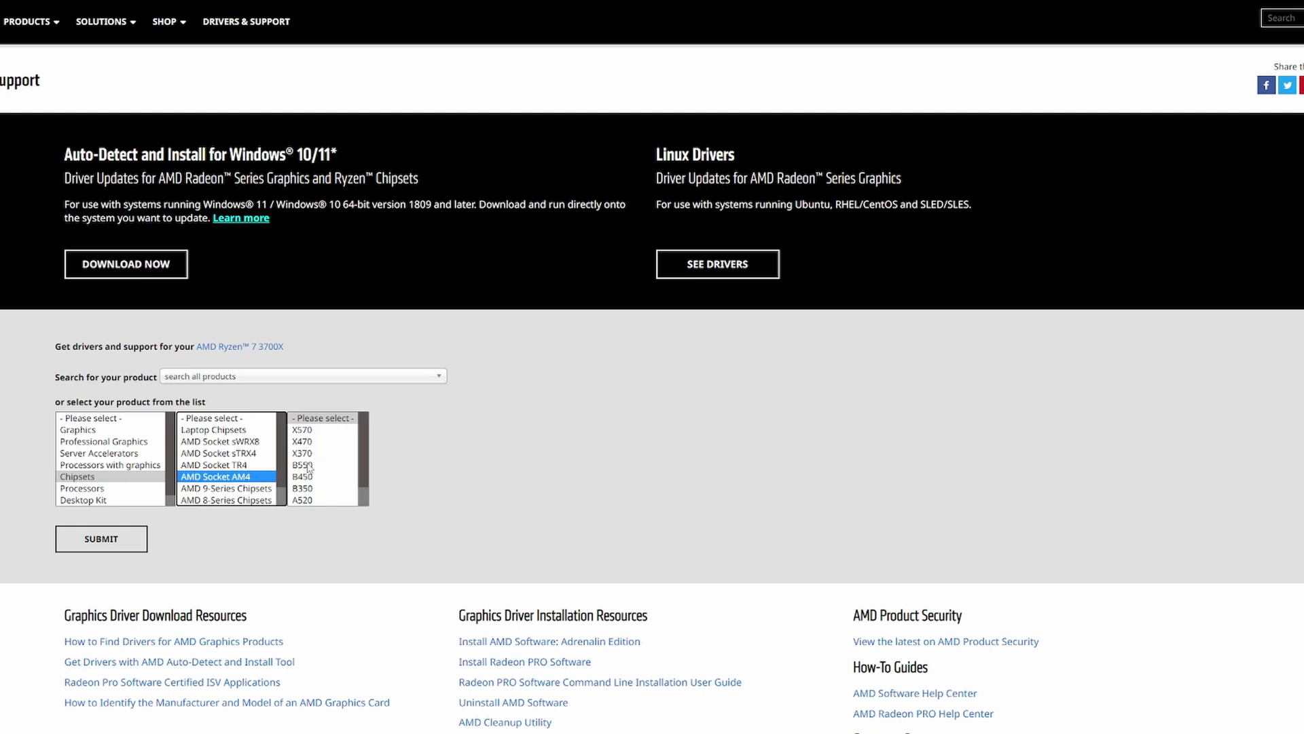
left_click(316, 466)
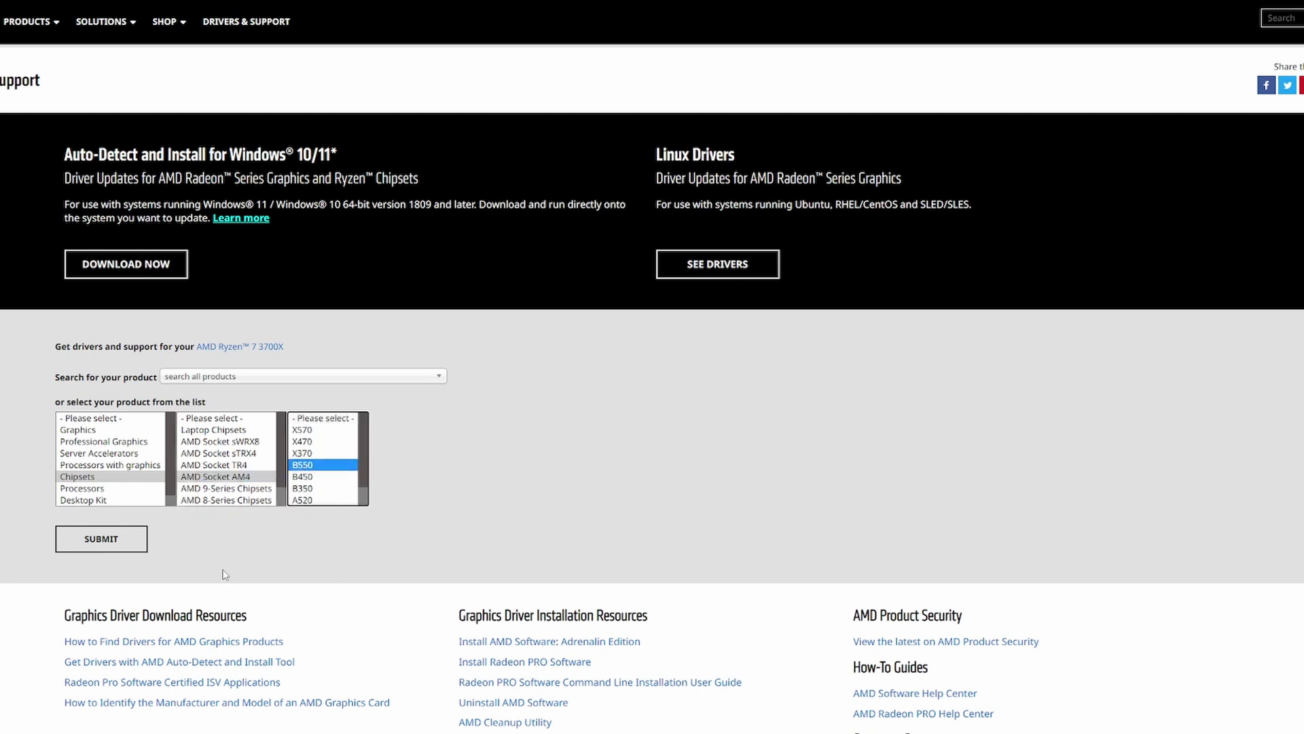
Load the B550 drivers page and expand the Windows 11 64-Bit Edition downloads
left_click(121, 551)
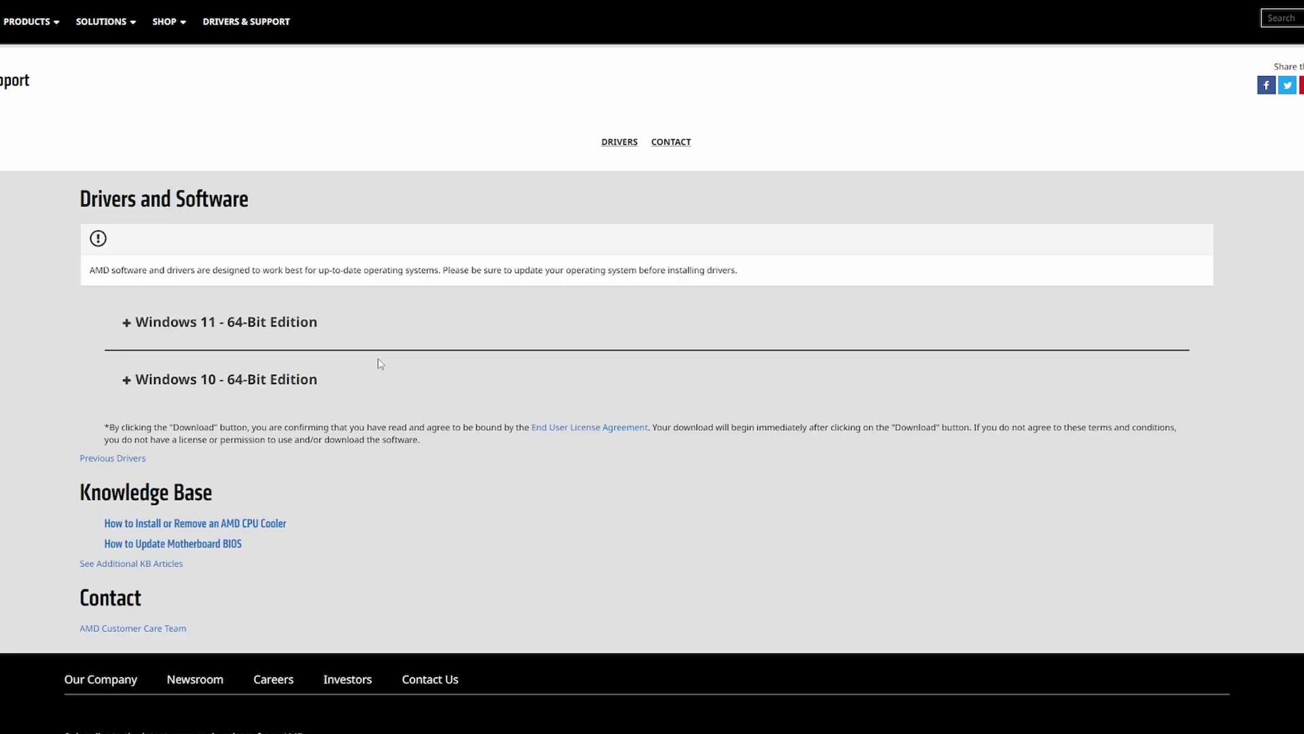
left_click(225, 324)
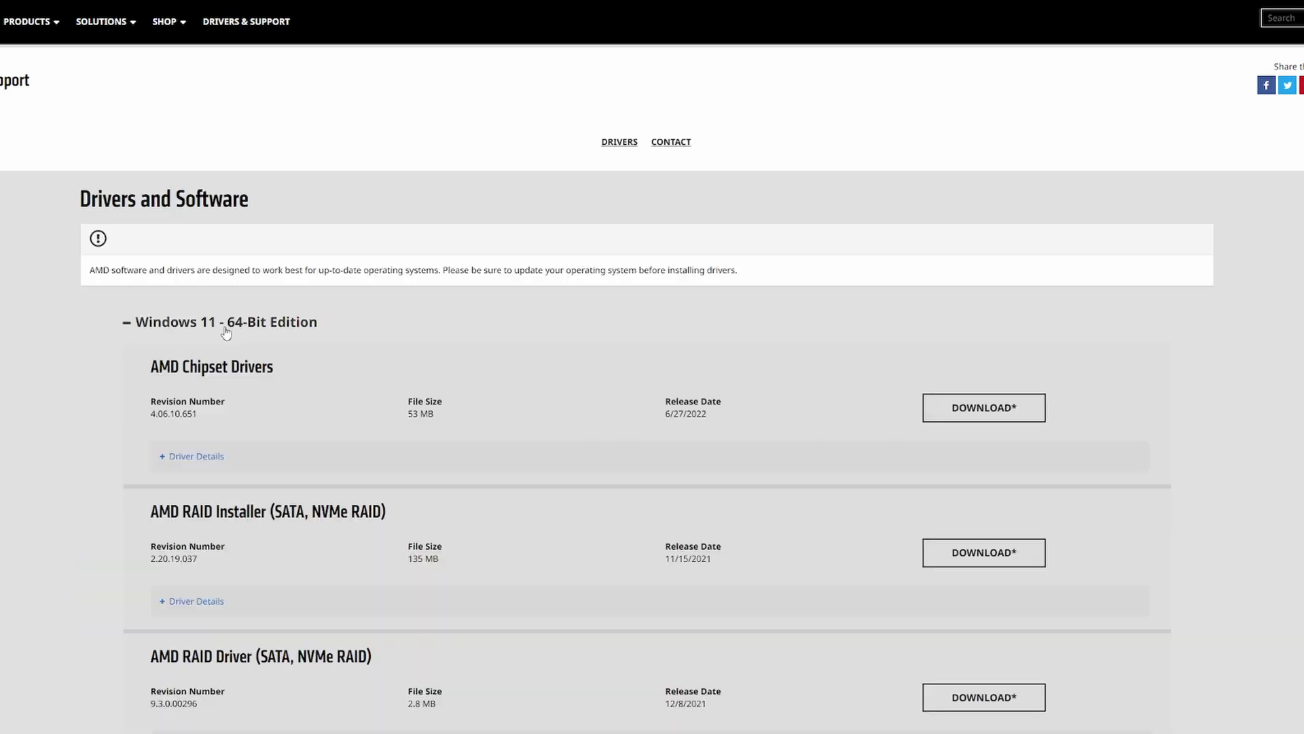